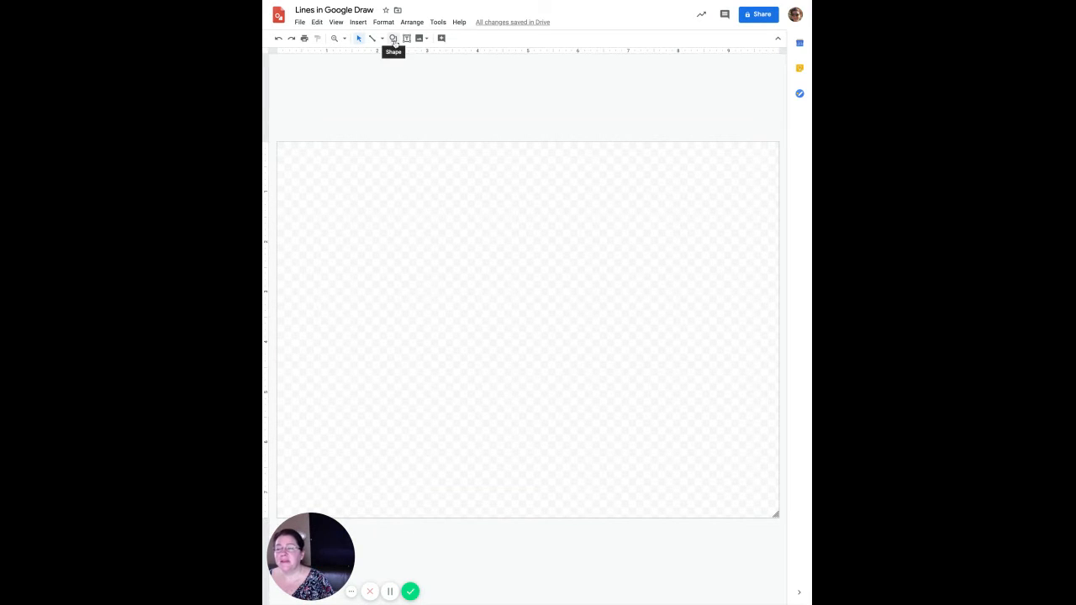
Draw a square about 1.8 inches wide in the upper middle of the blank canvas
click(394, 39)
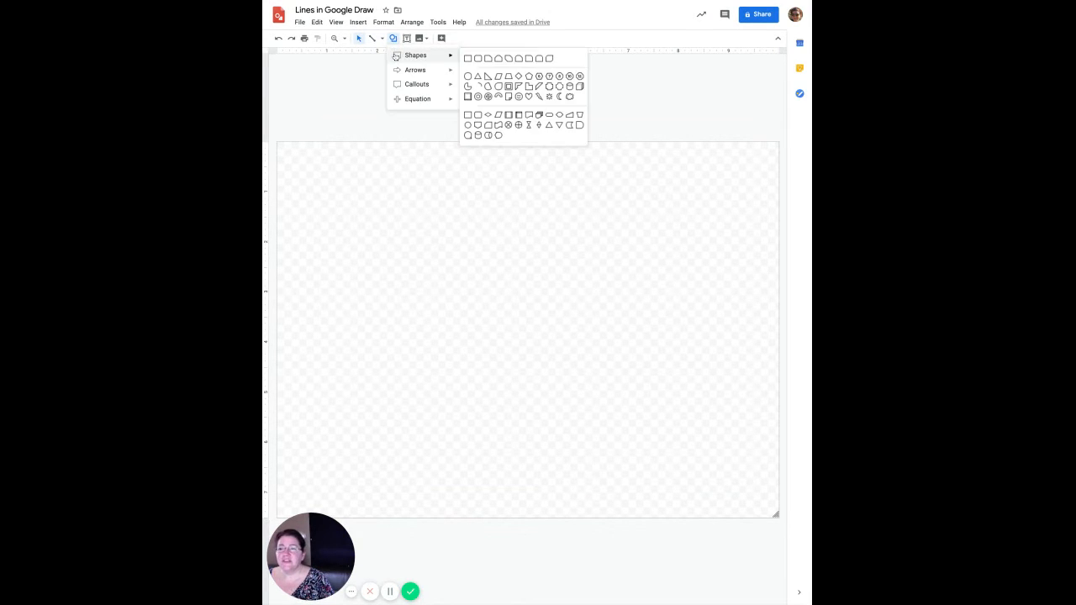
click(469, 58)
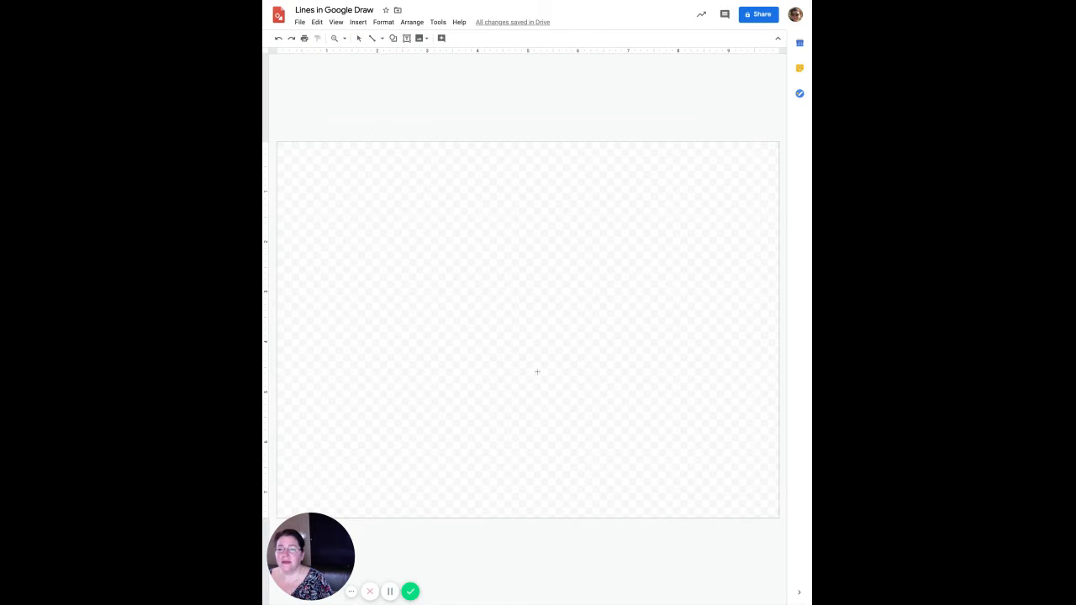
drag(402, 244, 496, 338)
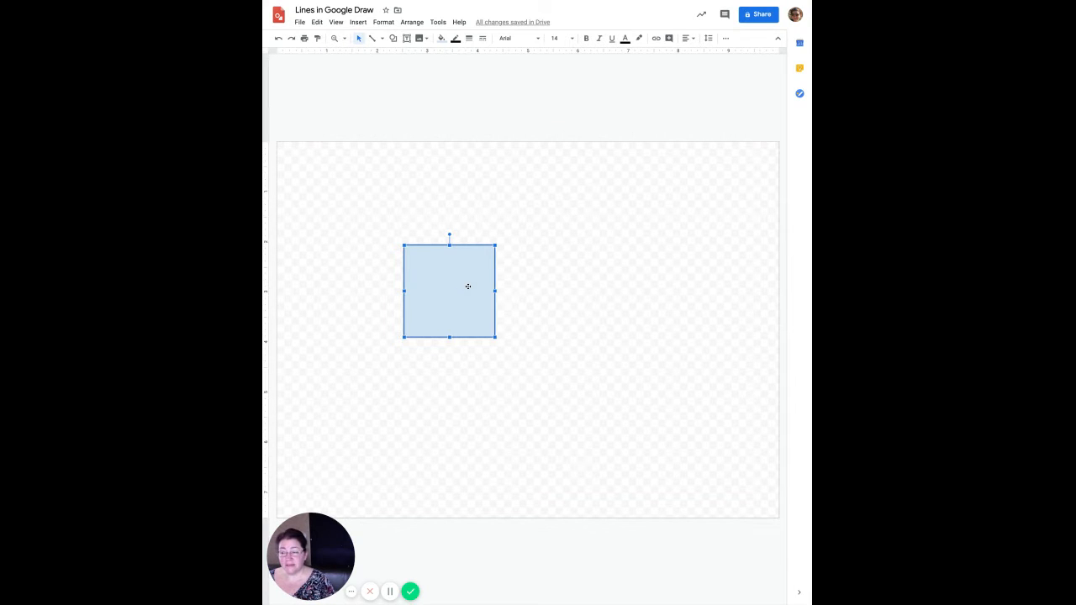
click(442, 38)
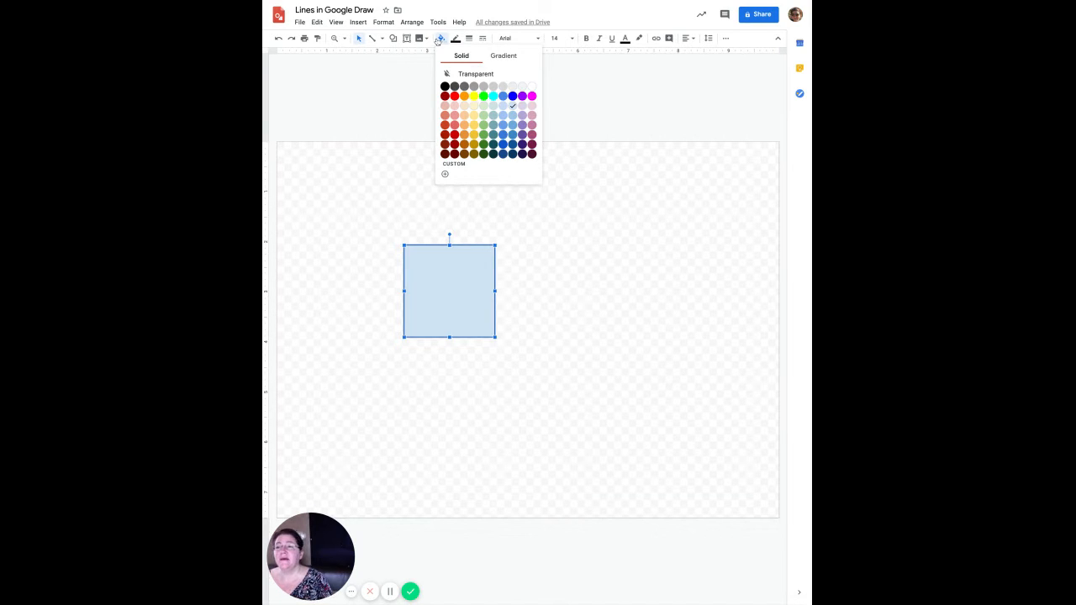
Draw a small rectangle about 0.6 by 0.9 inches just to the right of the square
click(395, 39)
mouse_move(407, 53)
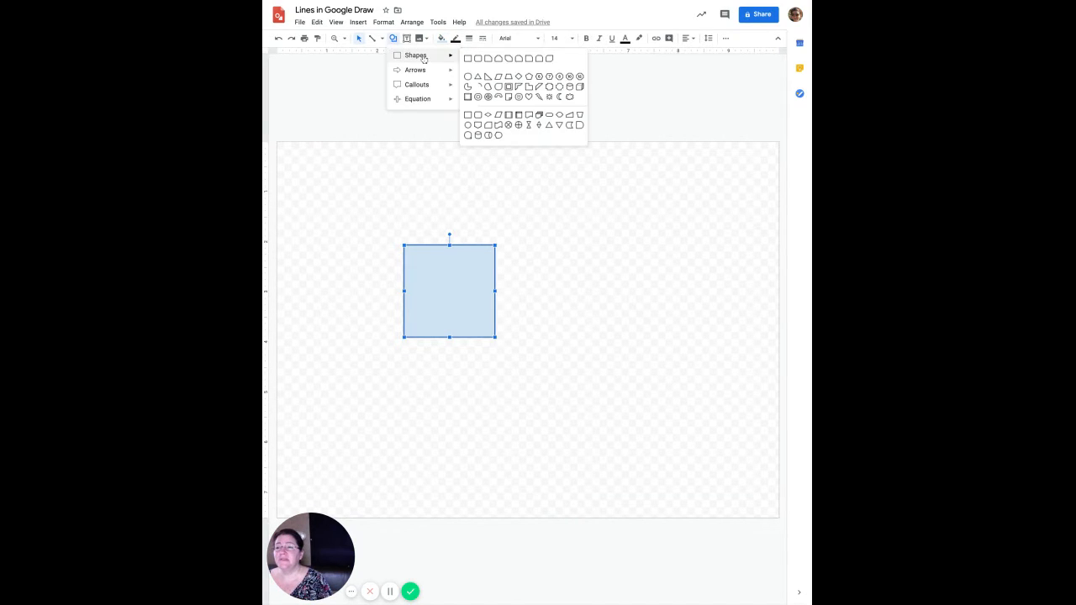
click(470, 57)
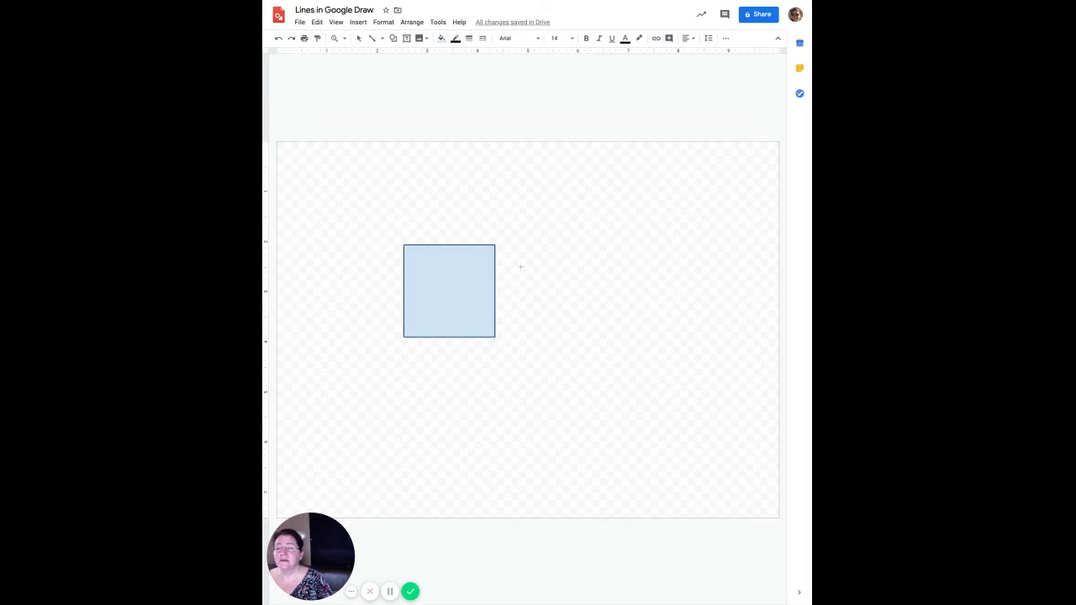
mouse_move(520, 253)
mouse_down()
mouse_move(547, 297)
mouse_move(608, 344)
mouse_move(553, 298)
mouse_up()
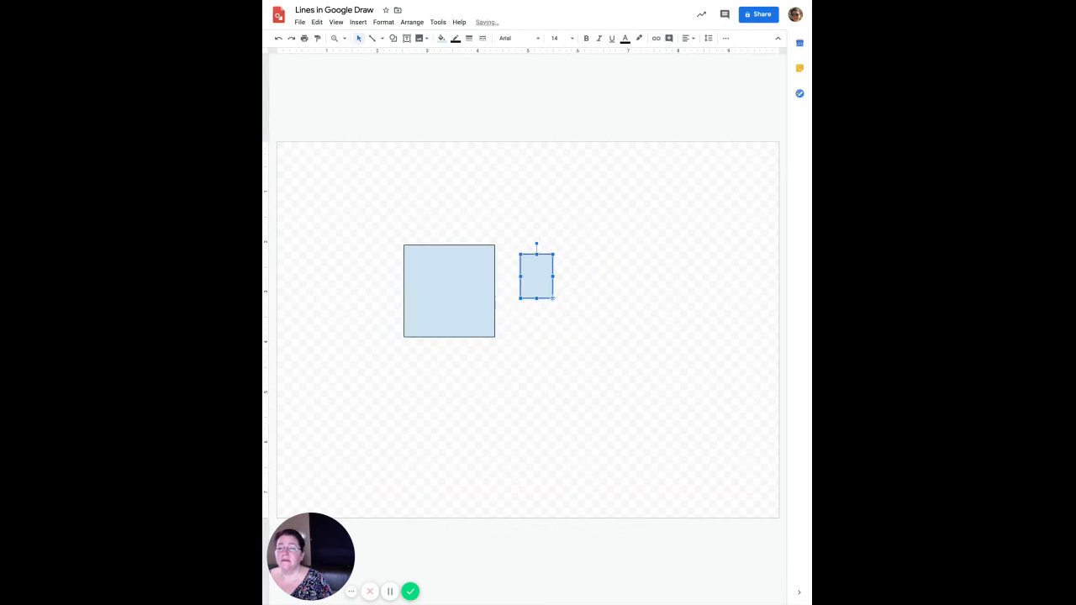
Draw a third rectangle about 1.8 by 1.5 inches at the far right, and move the first square toward the canvas's left edge
click(393, 38)
mouse_move(415, 54)
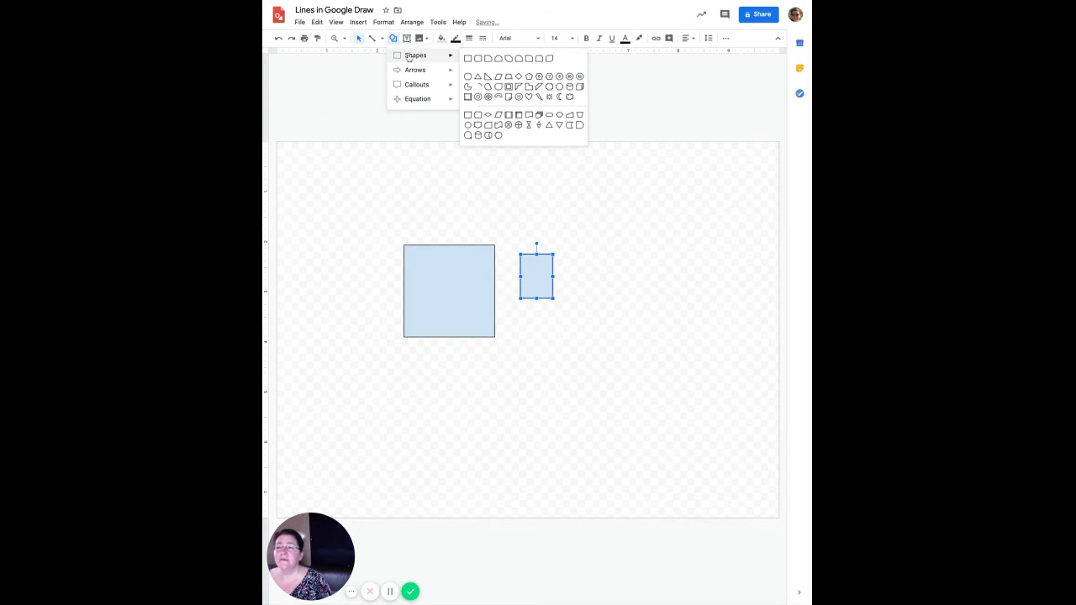
click(468, 58)
drag(611, 232, 703, 306)
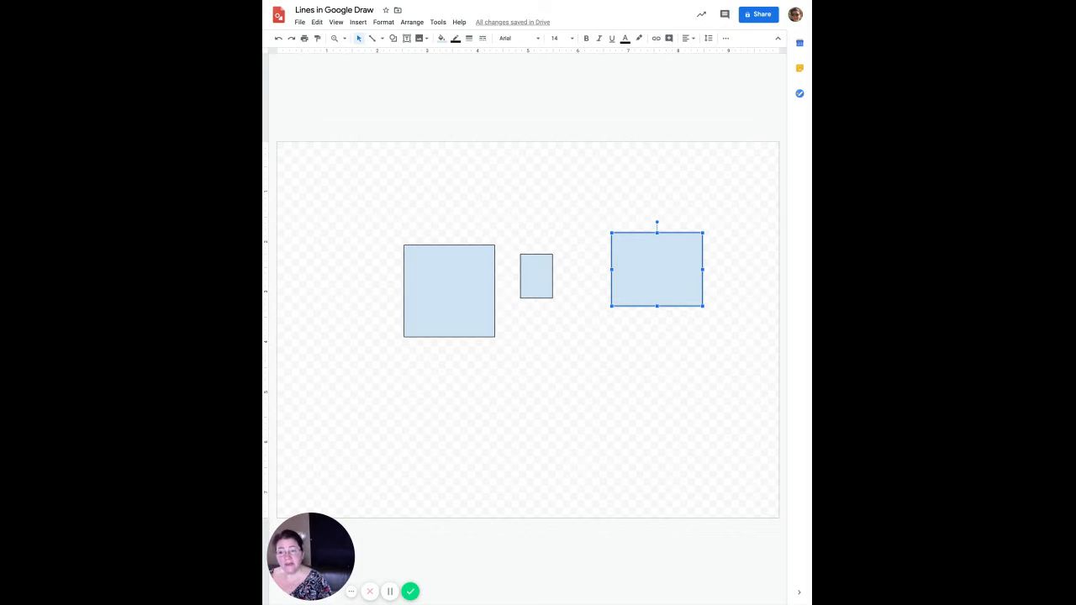
drag(454, 301, 362, 294)
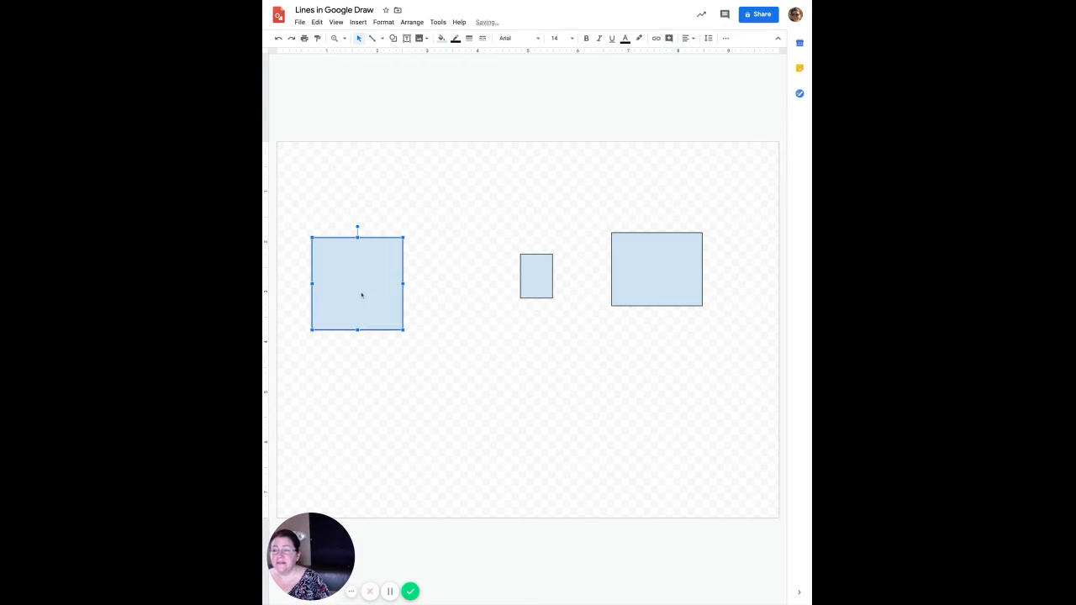
Try the small rectangle at the page's horizontal centre and against the large square's middle and bottom edge using the alignment guides
mouse_move(533, 282)
mouse_down()
mouse_move(470, 281)
mouse_move(528, 280)
mouse_up()
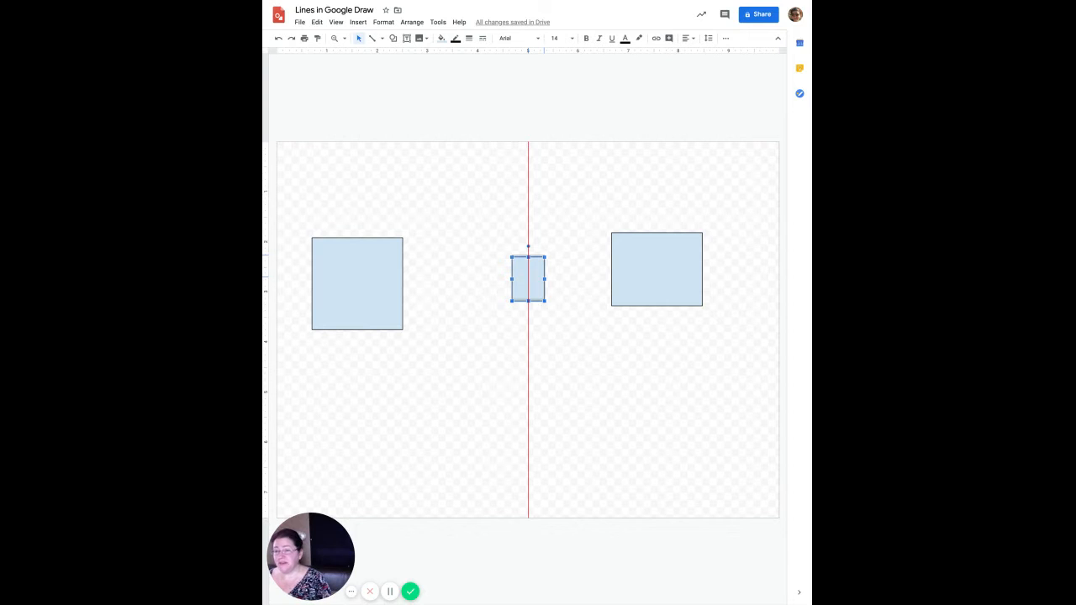
drag(528, 277, 528, 283)
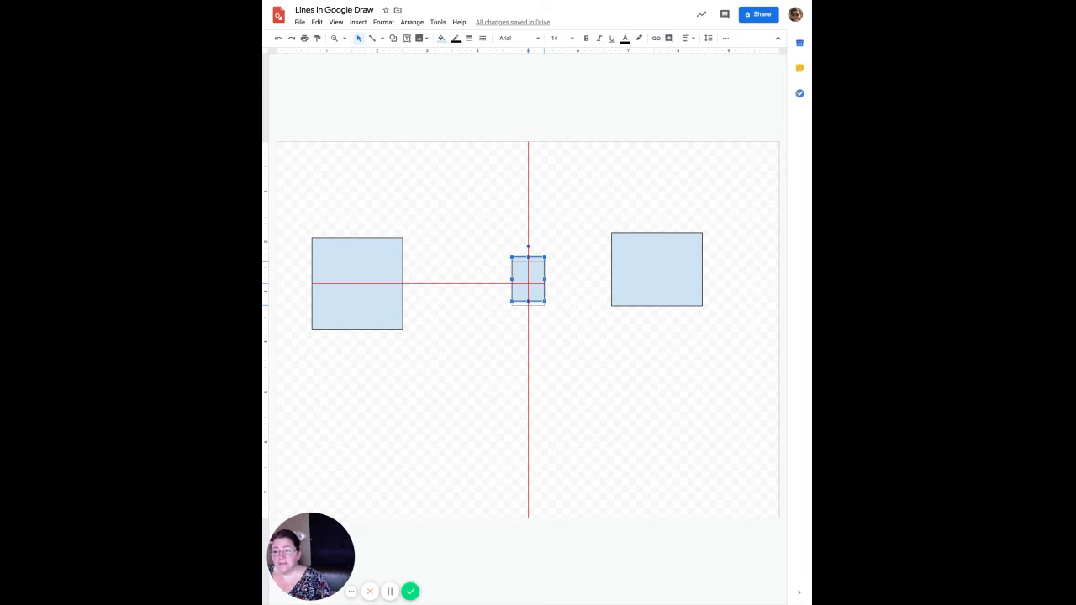
drag(528, 283, 528, 334)
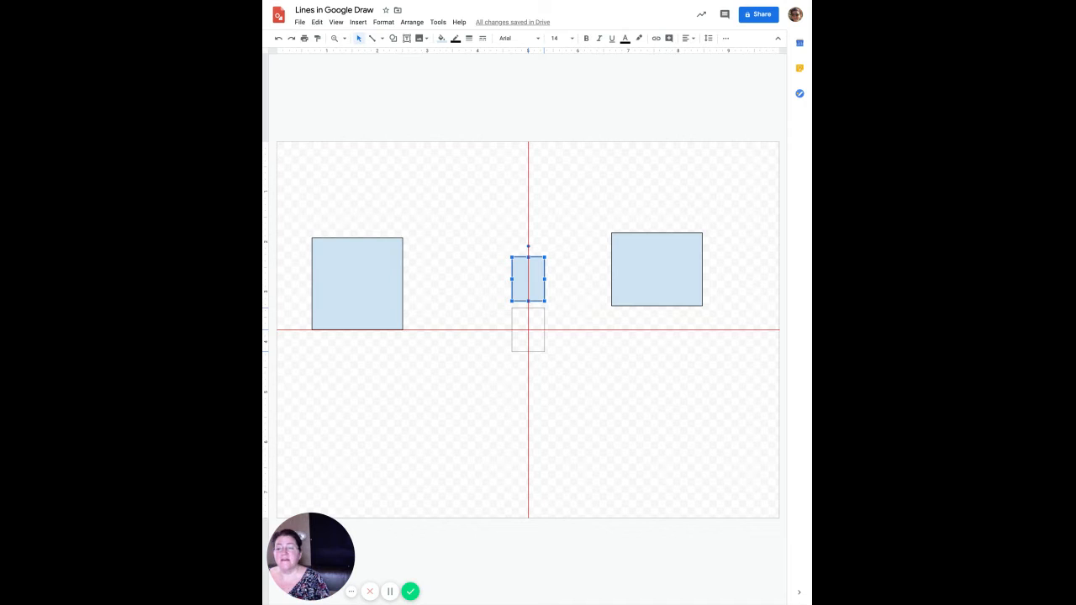
drag(528, 330, 530, 307)
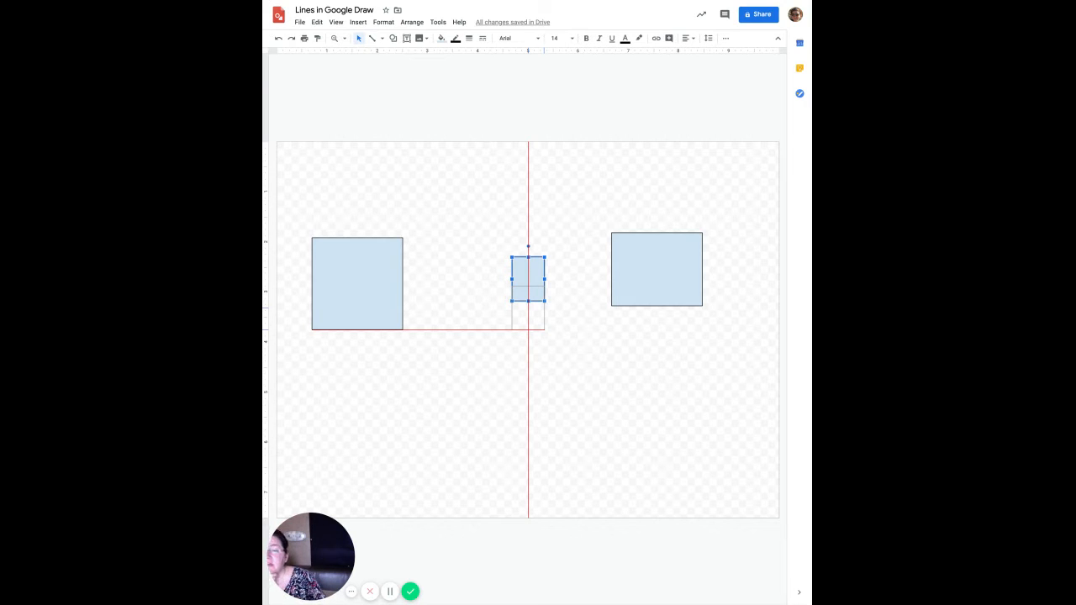
drag(528, 307, 528, 279)
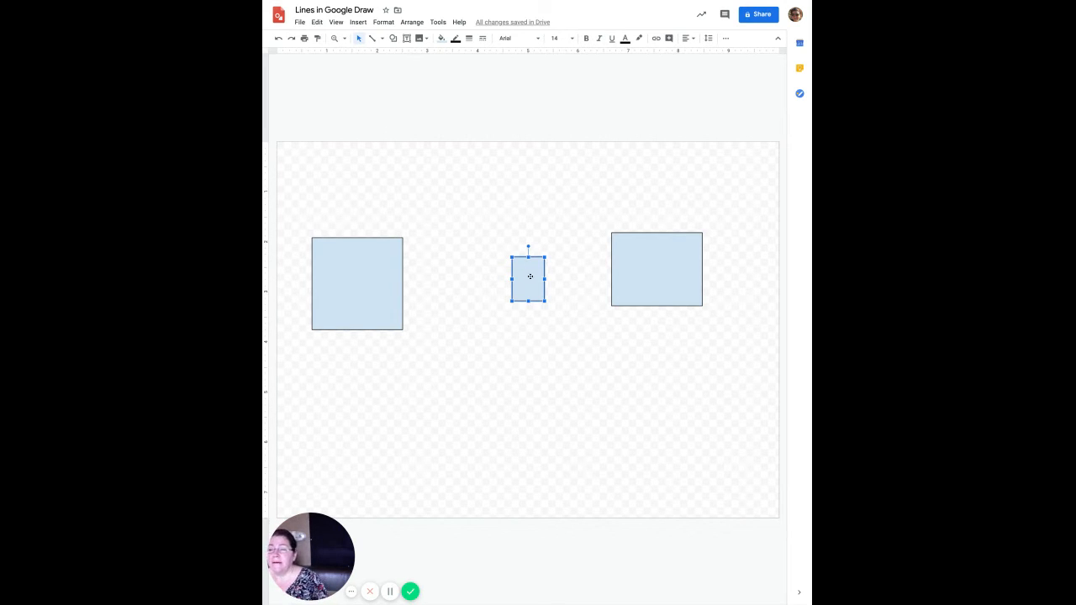
Place the small rectangle beside the left square with top edges aligned, and resize it to match that square's height and width
drag(530, 275, 442, 257)
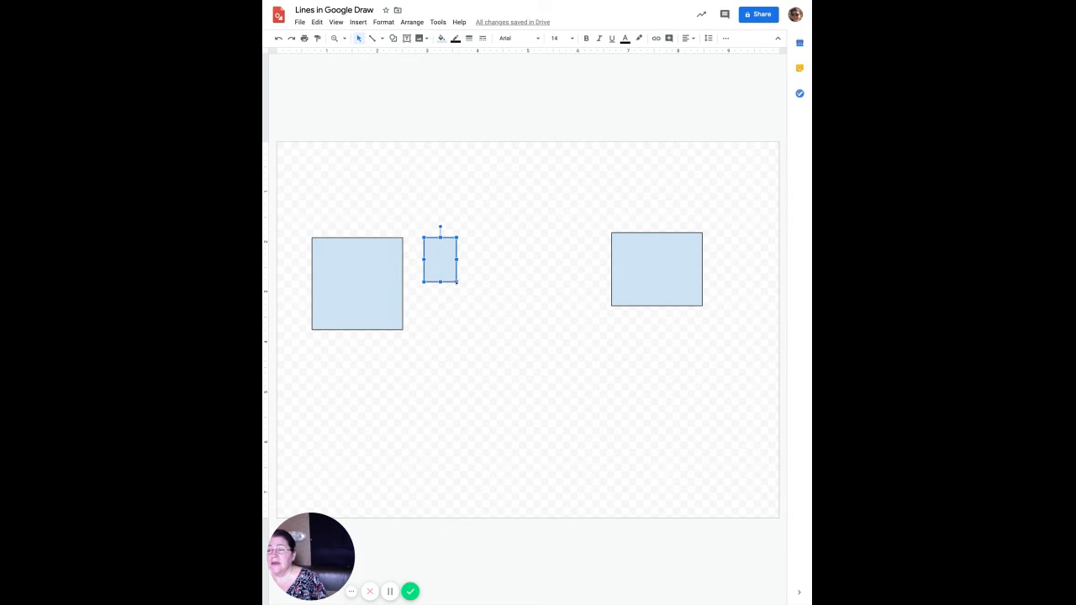
drag(457, 282, 469, 306)
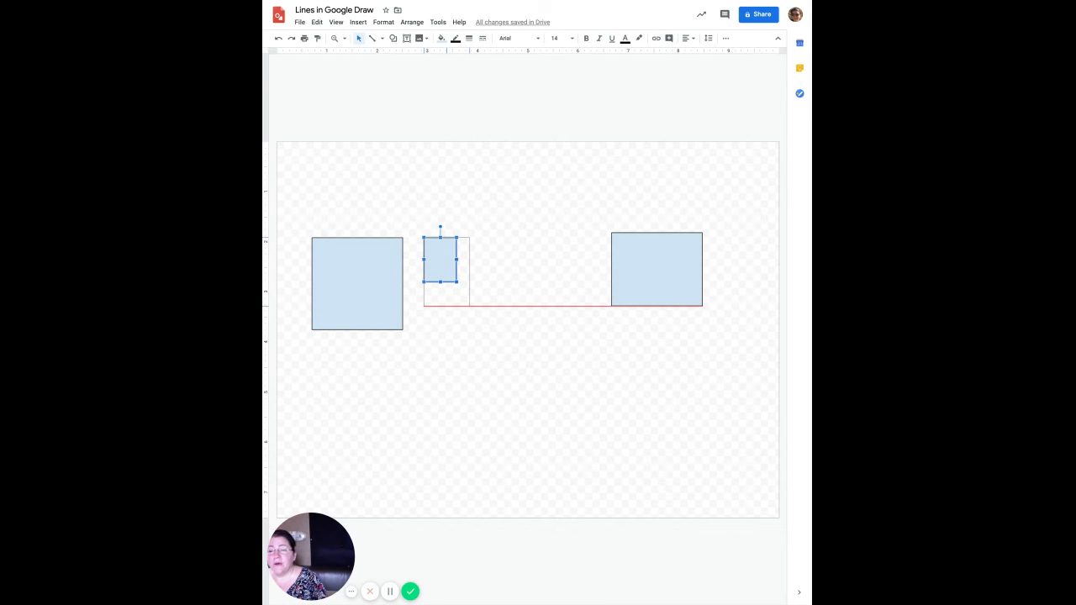
drag(469, 306, 466, 330)
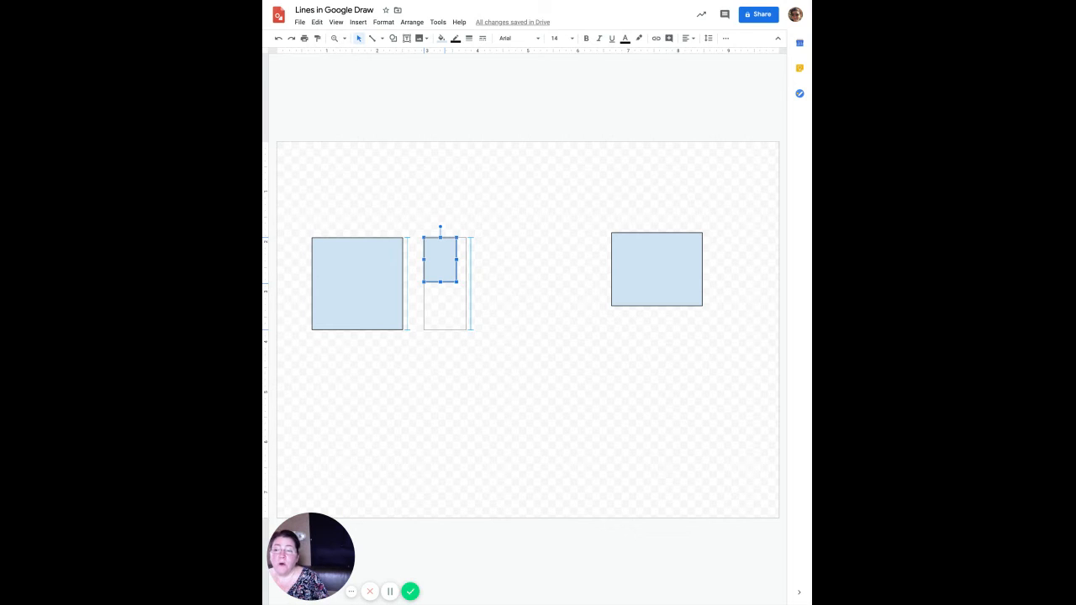
drag(466, 329, 515, 331)
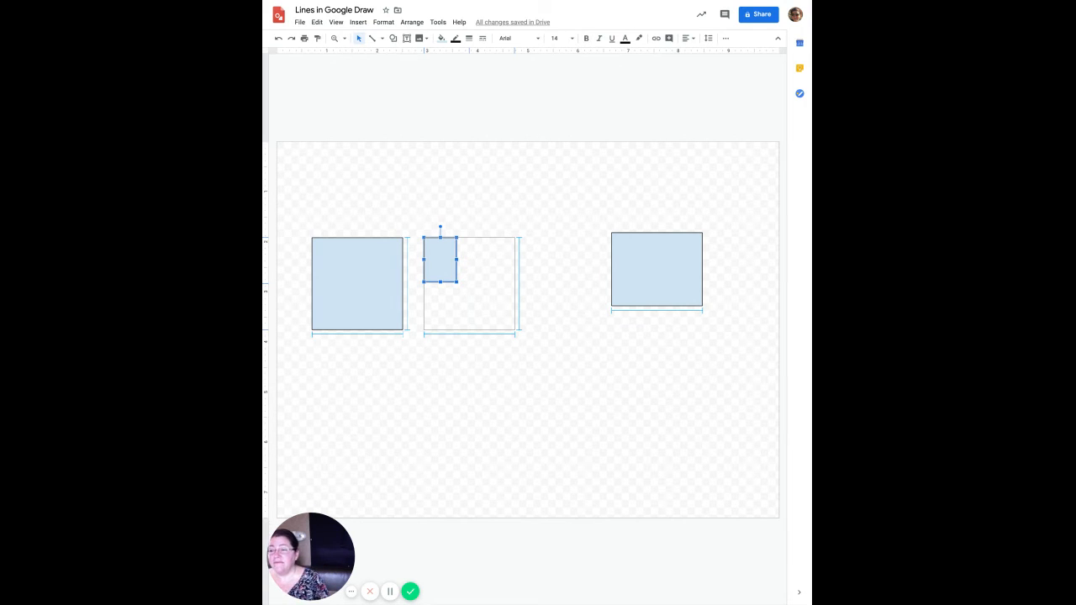
drag(514, 329, 514, 329)
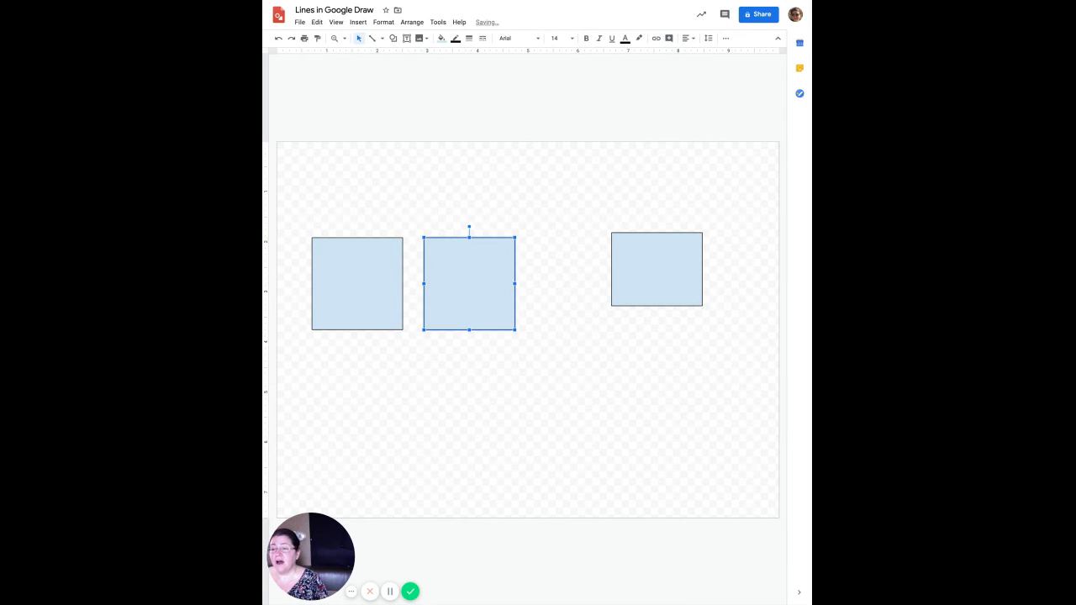
click(479, 373)
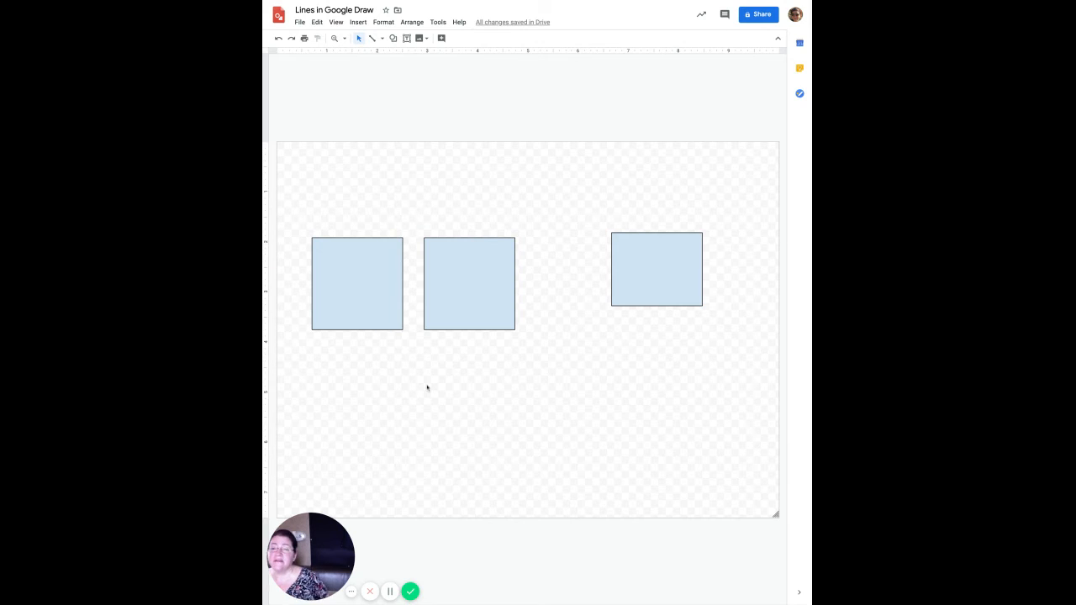
Move the third rectangle beside the middle square with equal spacing, and resize it to match the other squares' width, top and bottom edges
drag(666, 263, 601, 293)
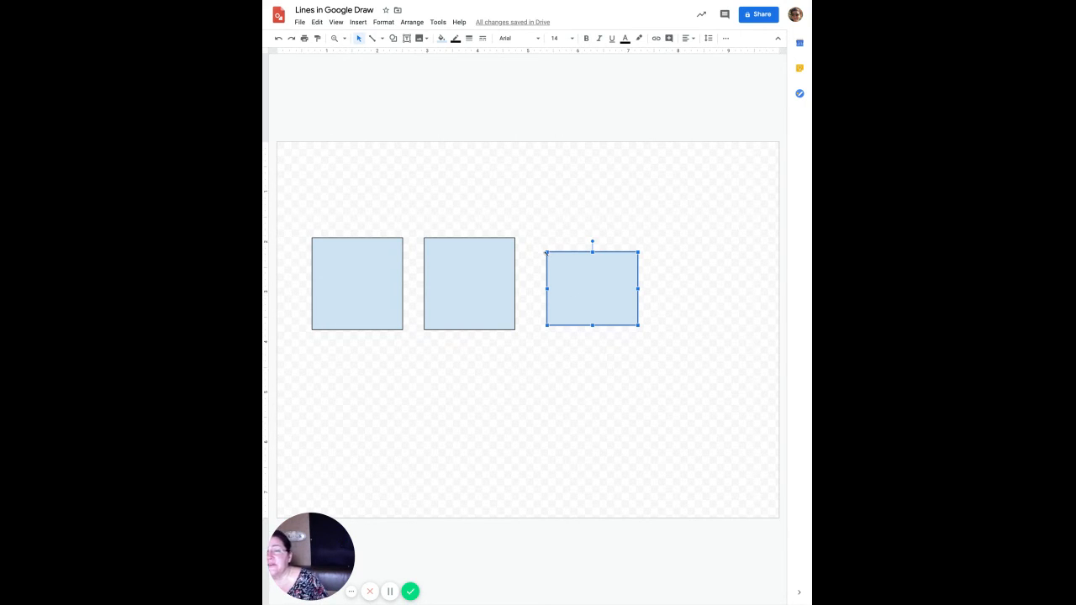
drag(547, 252, 537, 243)
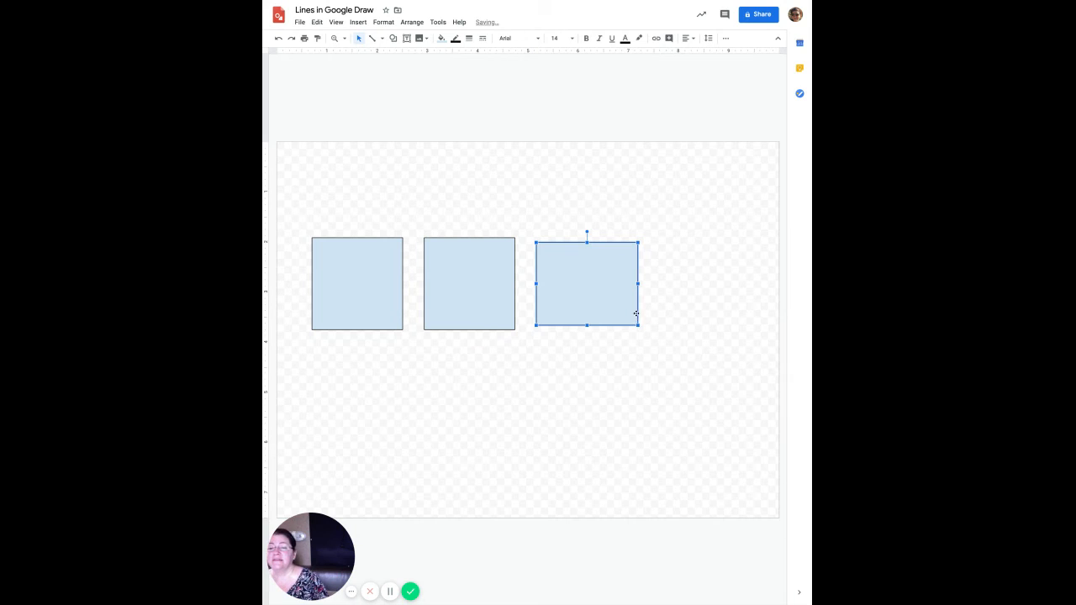
drag(639, 284, 627, 284)
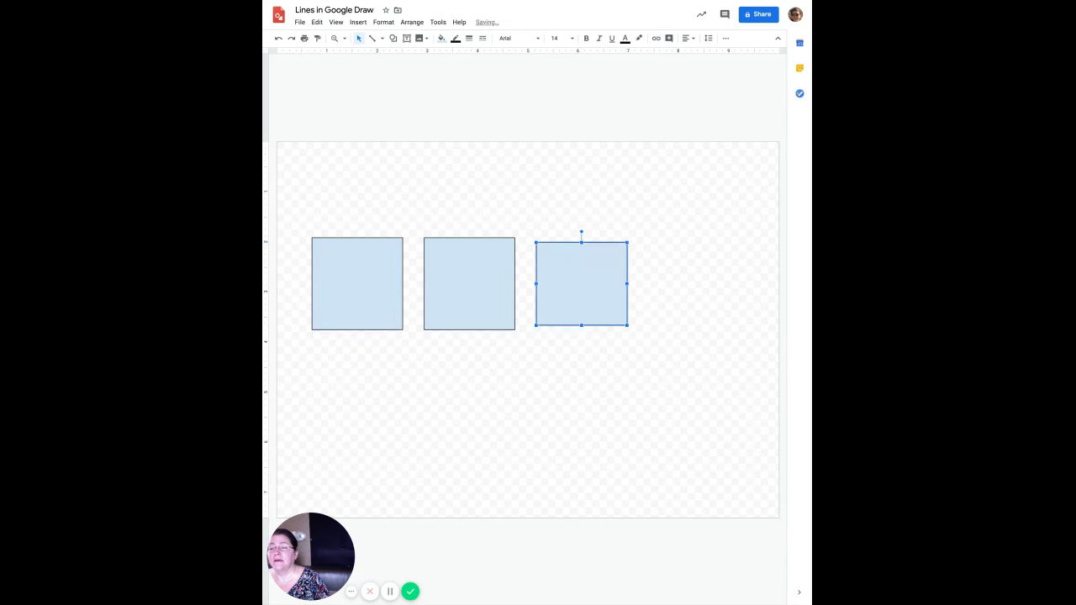
drag(581, 328, 581, 330)
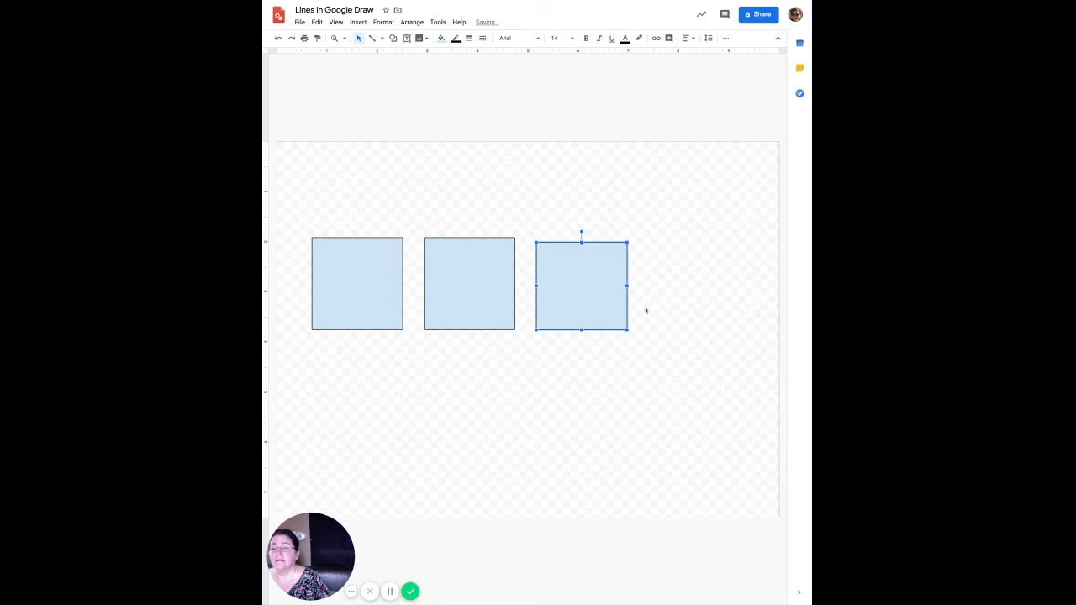
click(658, 362)
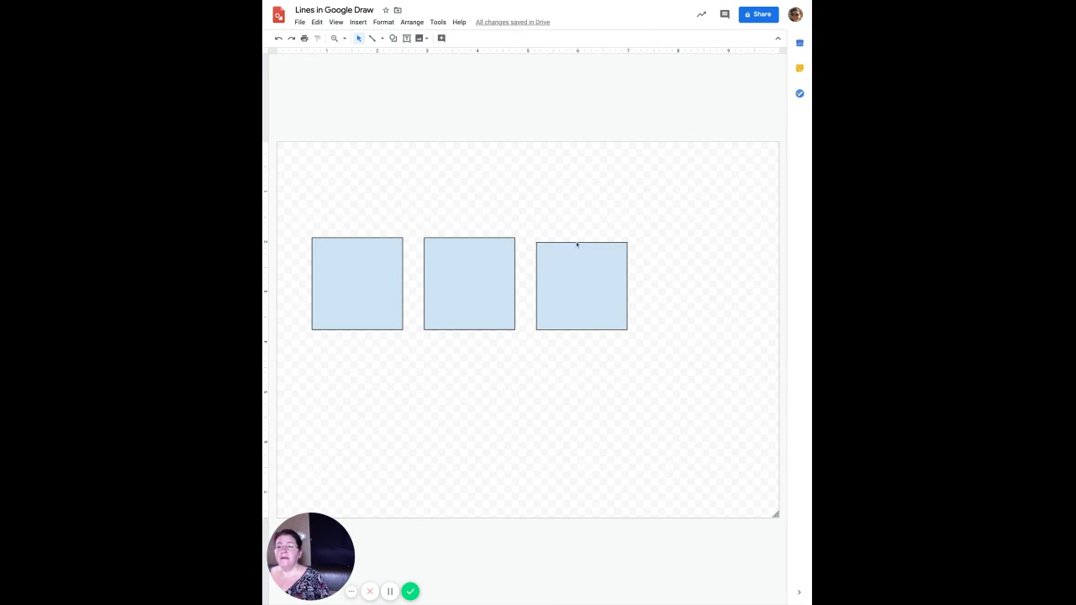
click(579, 271)
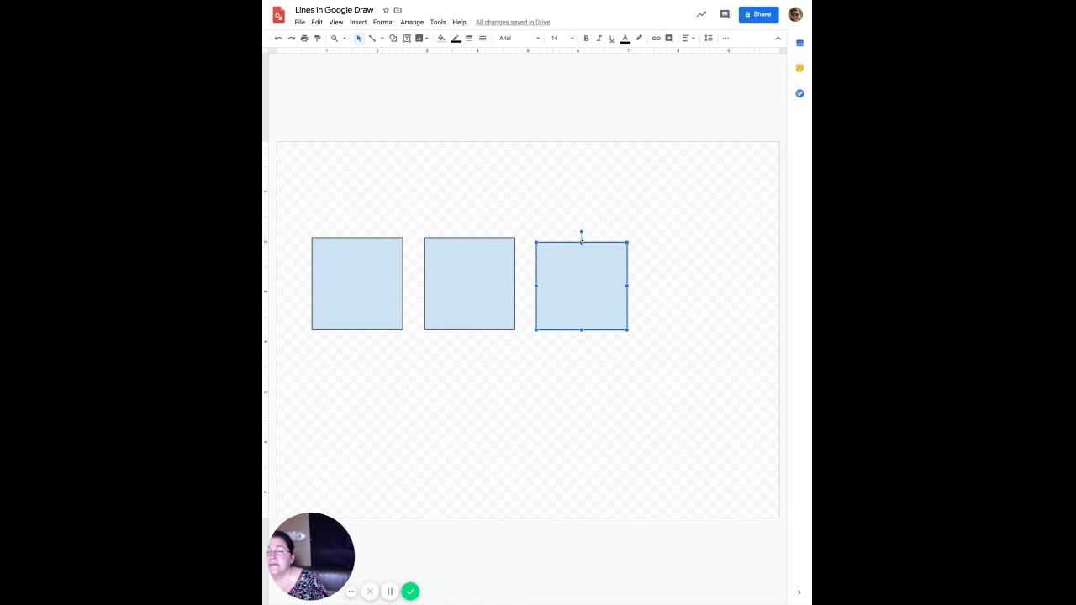
drag(581, 241, 581, 238)
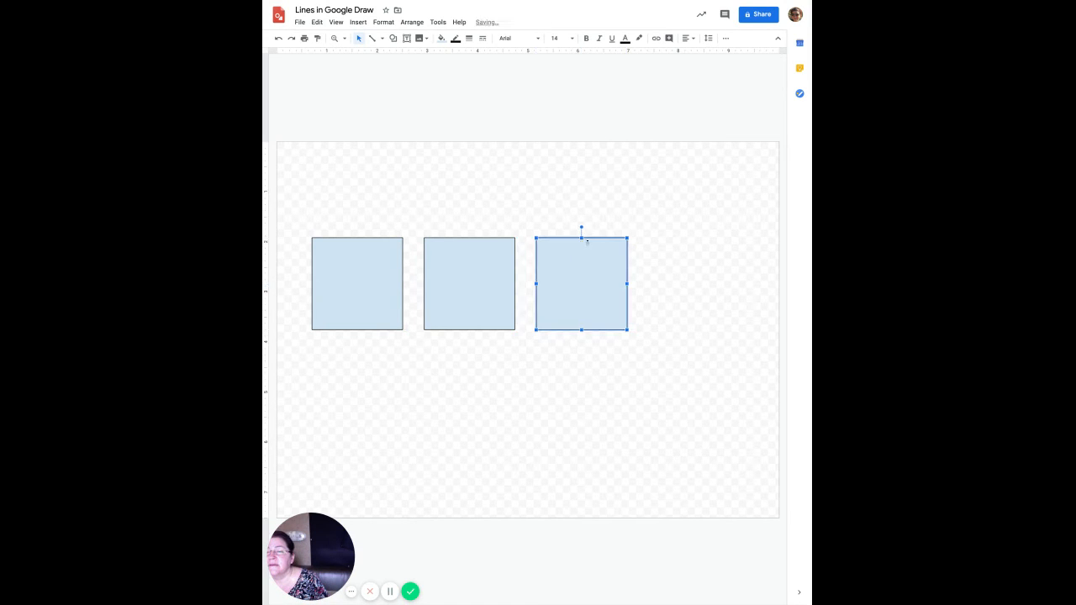
click(661, 309)
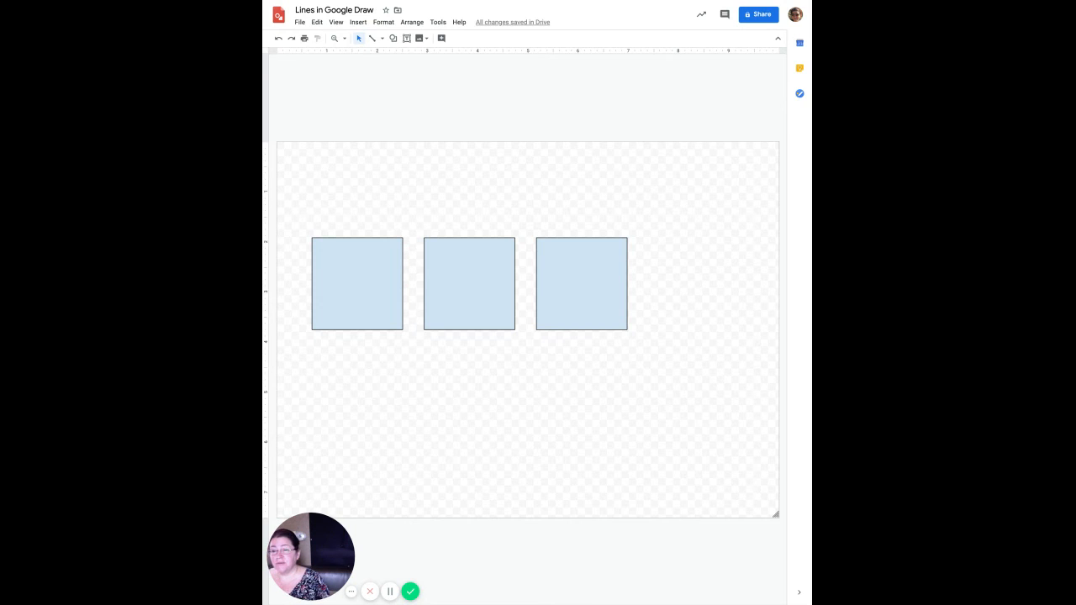
Group the three squares and move the group slightly down and to the right
click(359, 279)
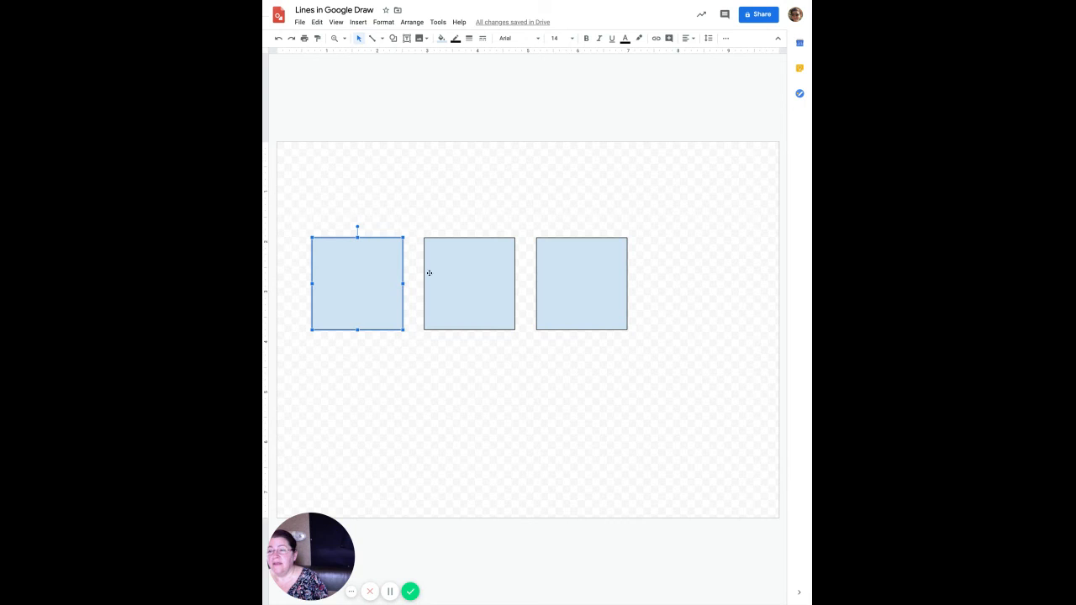
shift+click(460, 276)
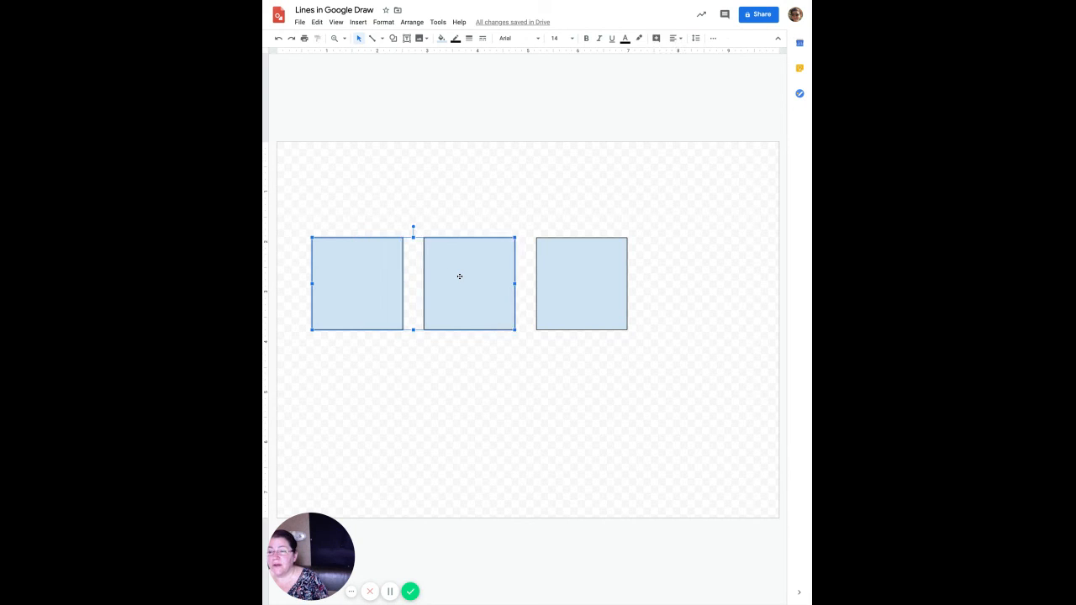
shift+click(574, 279)
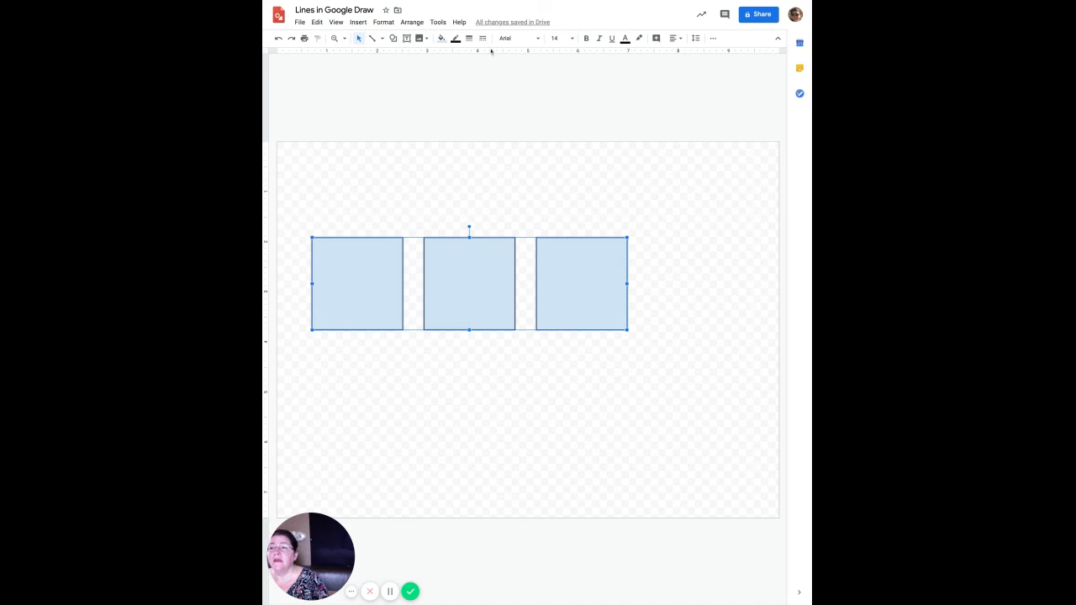
click(416, 24)
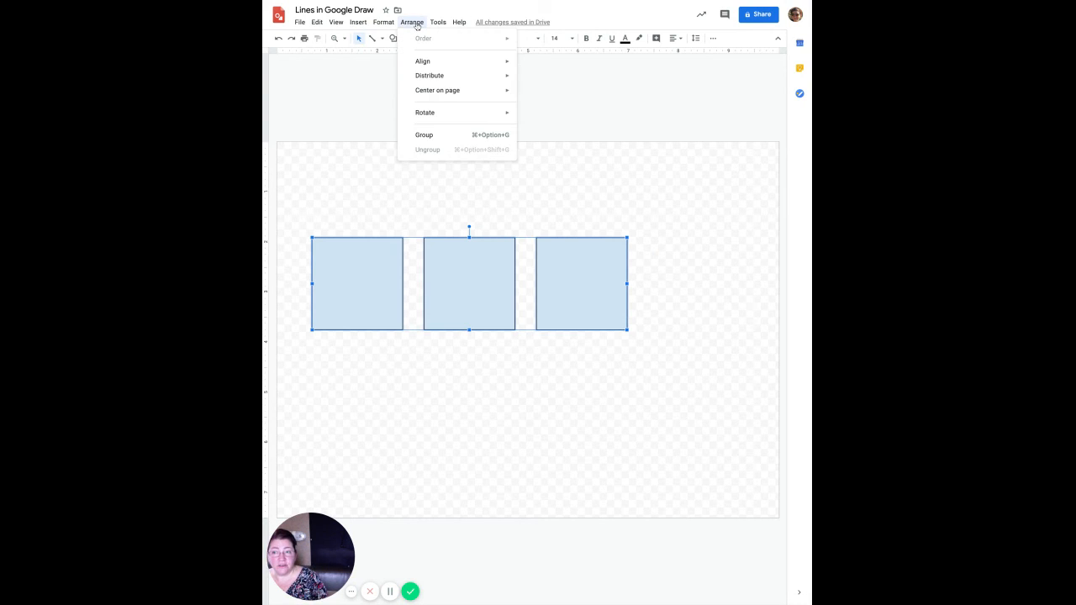
click(423, 136)
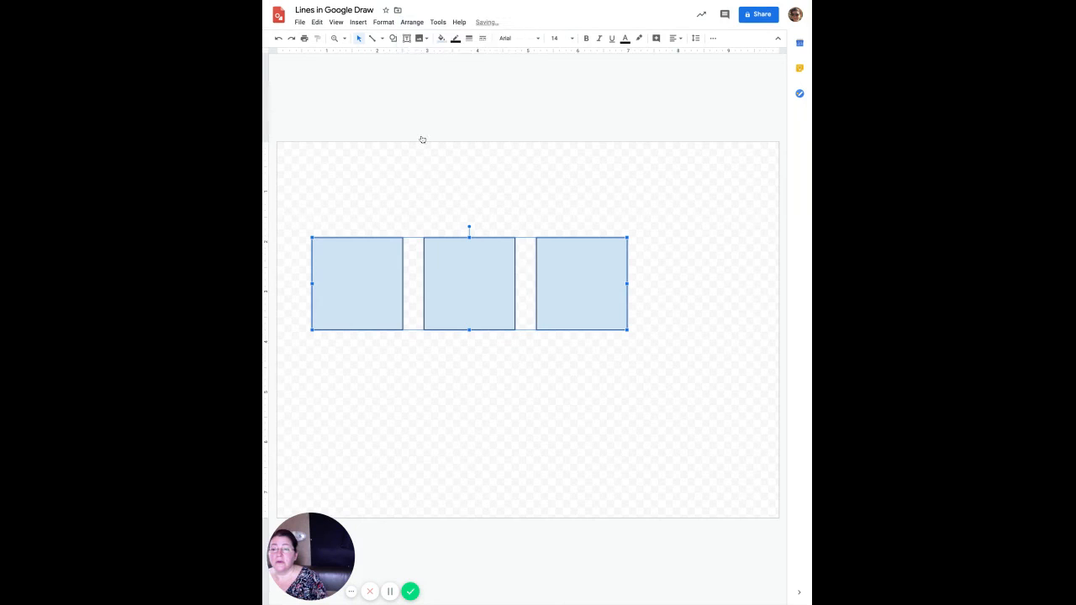
click(412, 23)
click(412, 23)
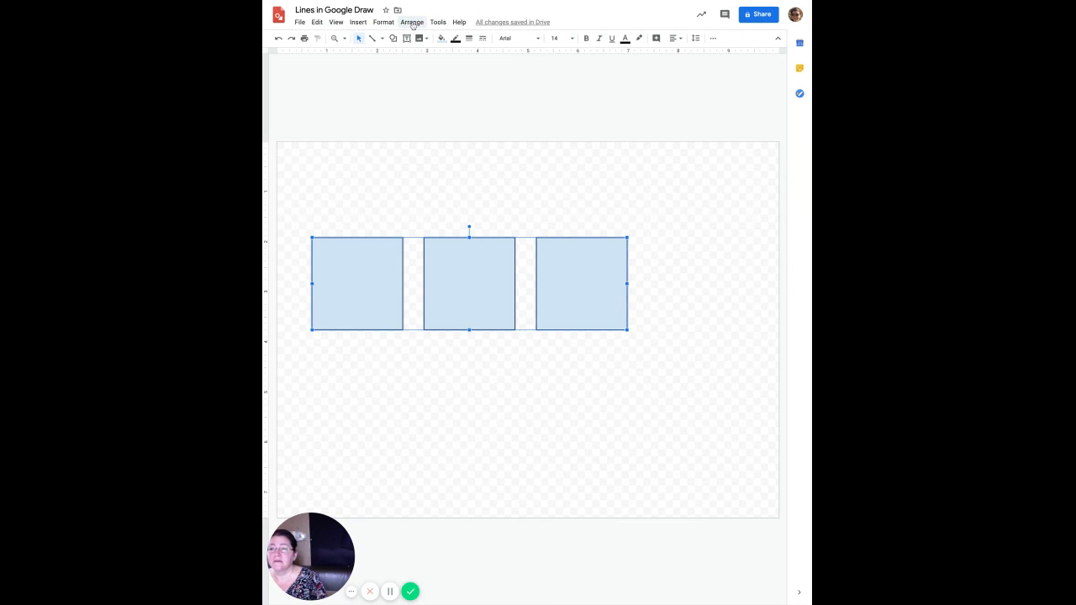
drag(448, 277, 475, 303)
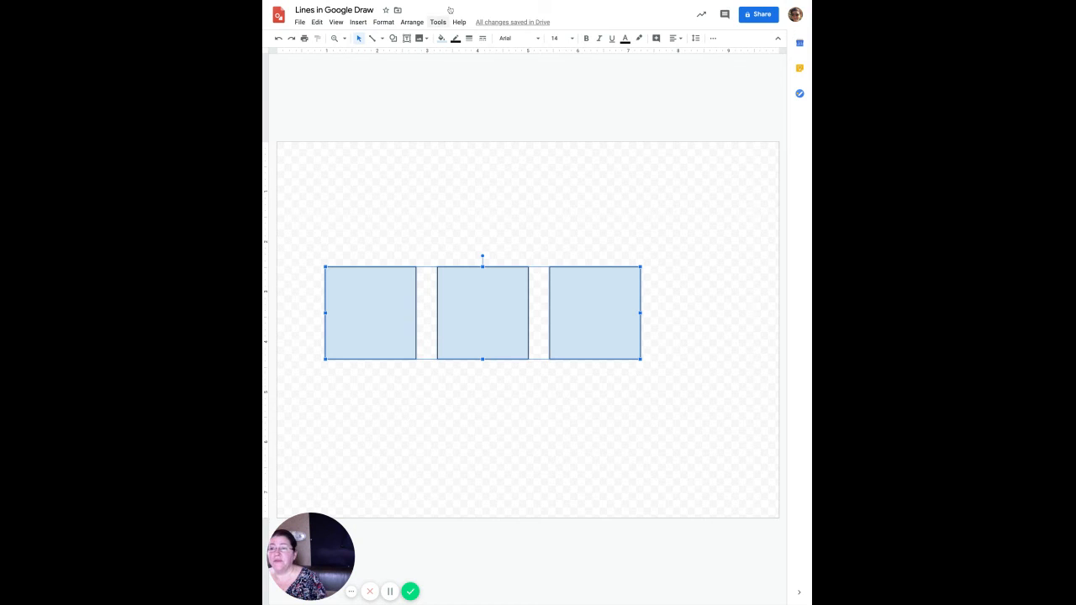
Ungroup the three squares, and move the middle one up on its own and back into the row
click(412, 21)
click(446, 150)
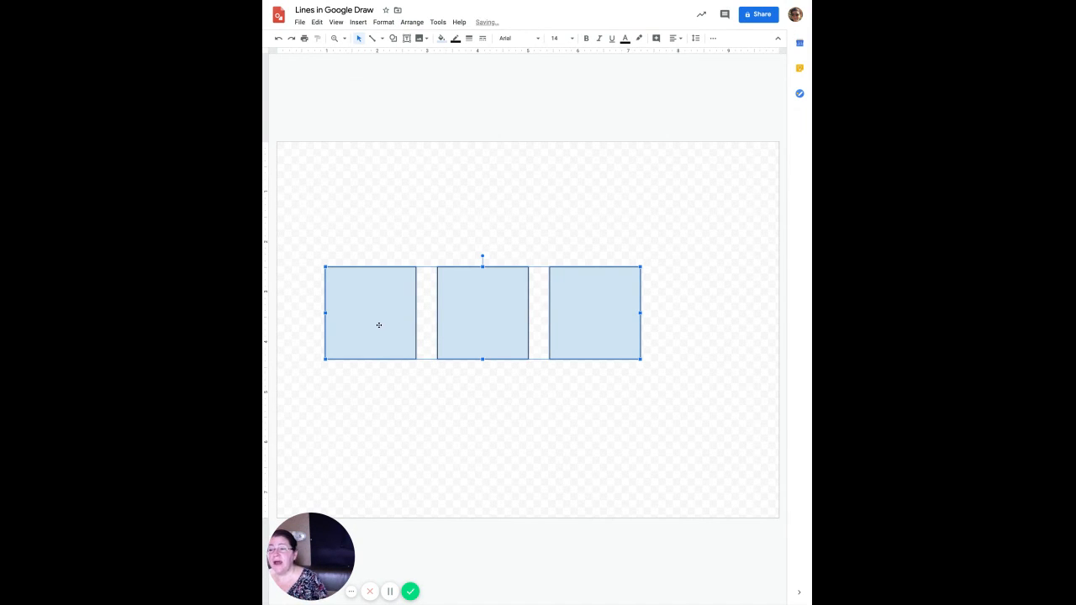
click(483, 404)
click(482, 331)
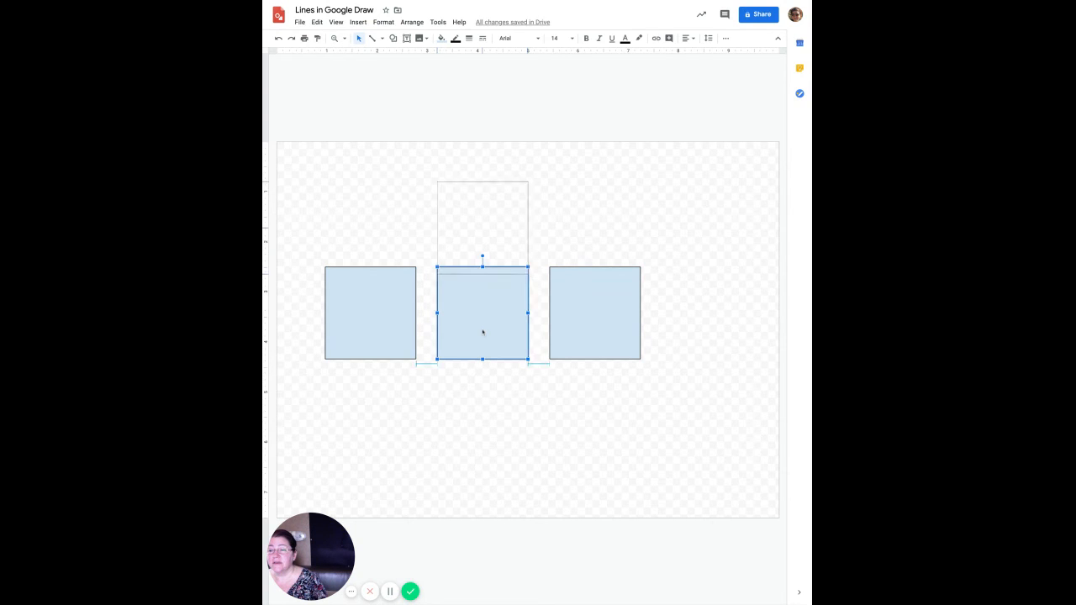
mouse_move(483, 332)
mouse_down()
mouse_move(483, 302)
mouse_move(482, 332)
mouse_up()
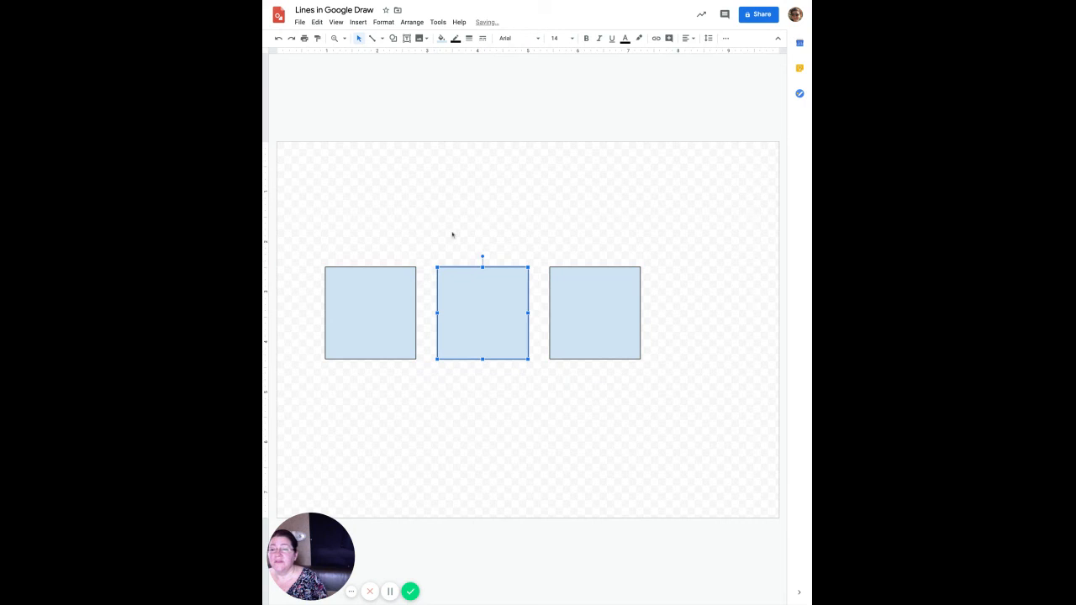